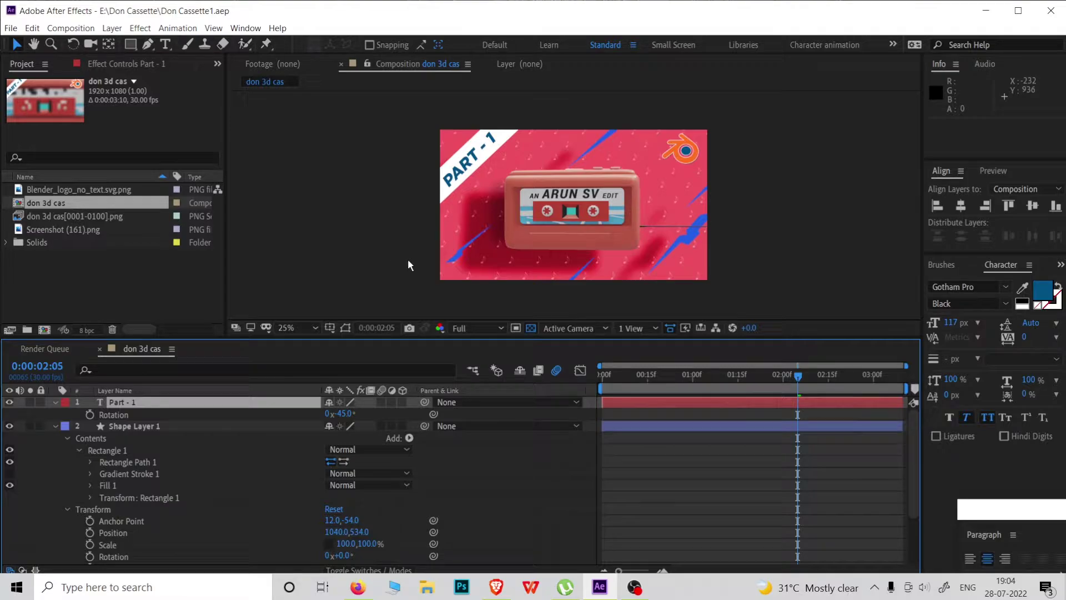
Step: Collapse the Shape Layer 1 and Part - 1 property lists so each layer shows as one row
click(55, 425)
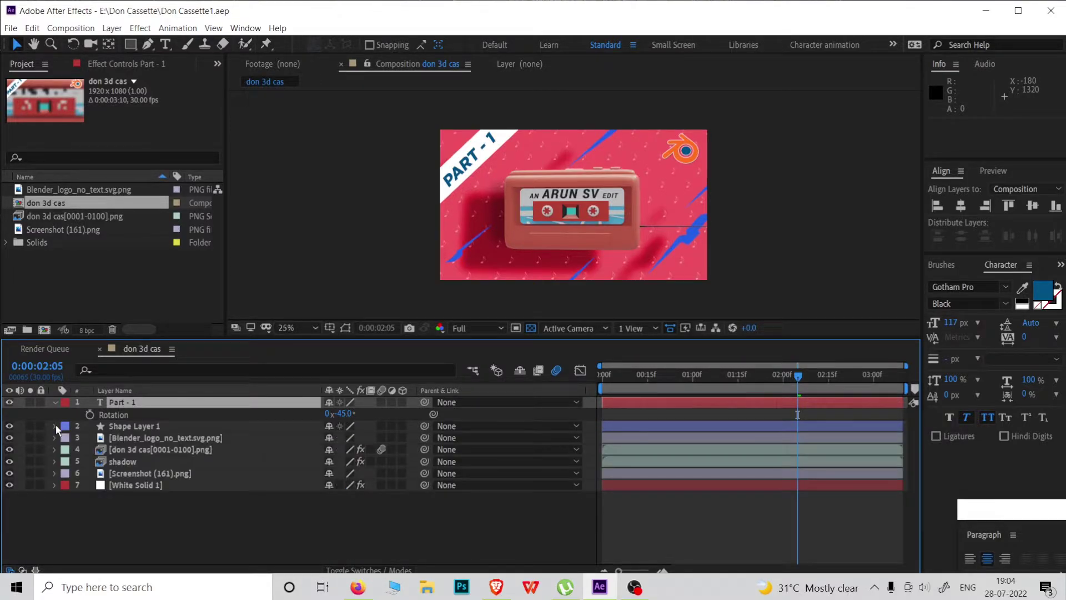
click(55, 402)
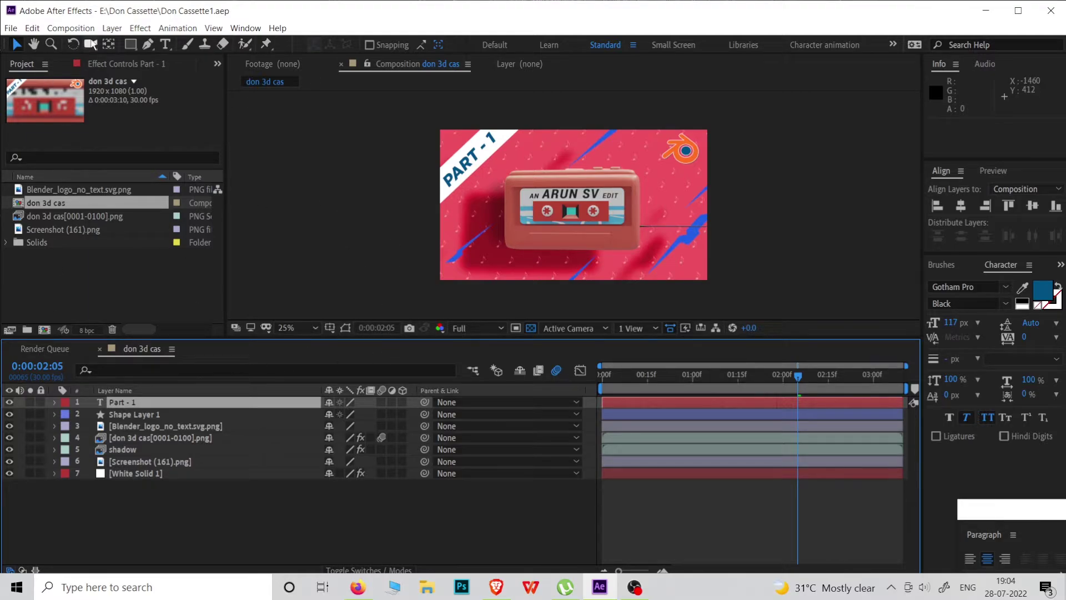
Step: Add don 3d cas to the Render Queue and check the Mov Rgb+Alpha output module's format list
click(70, 28)
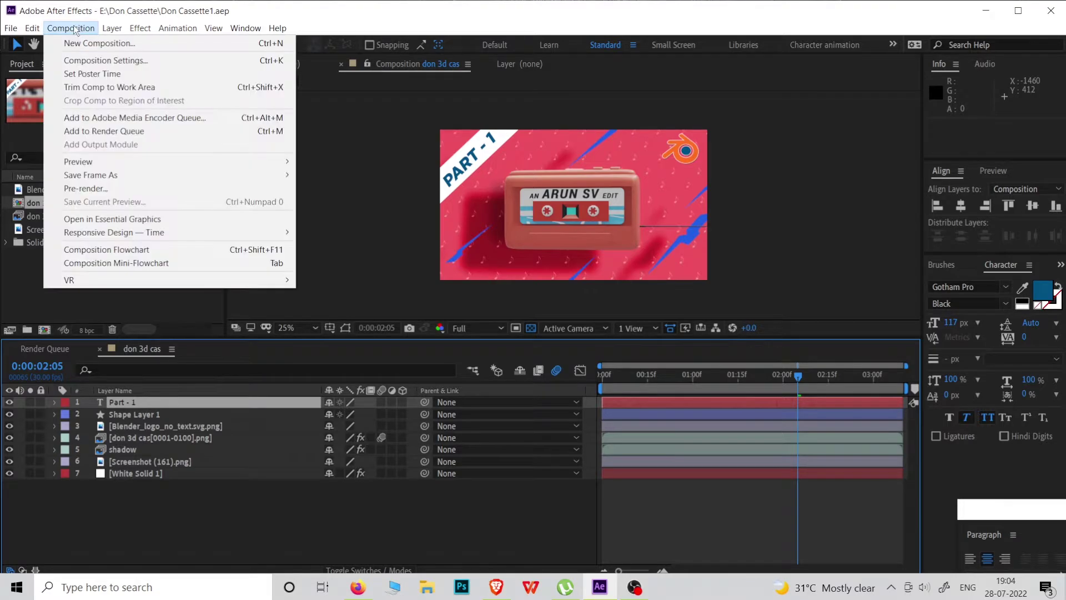
click(93, 132)
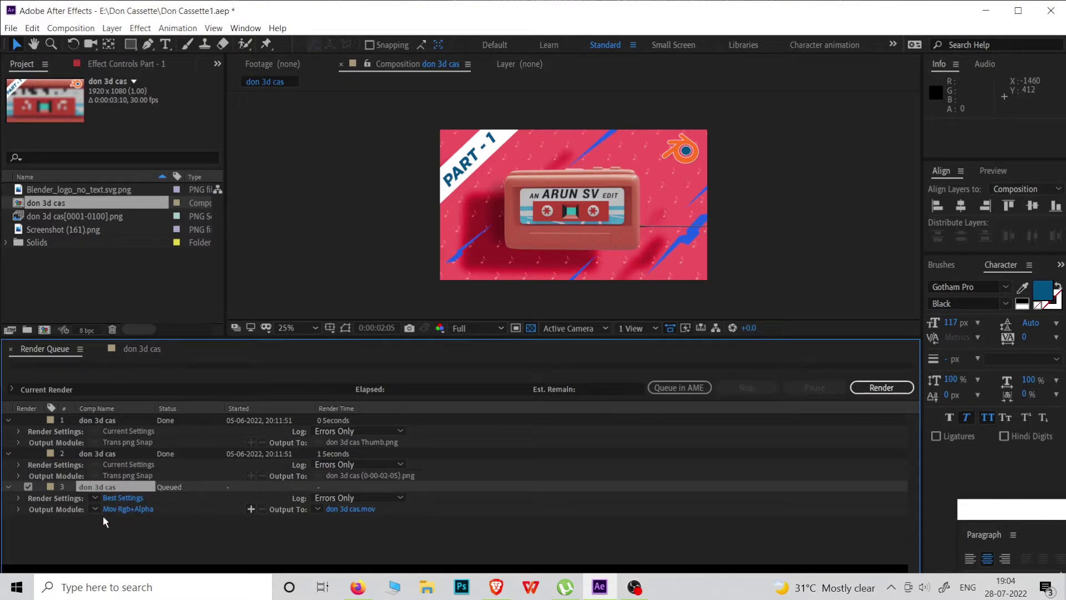
click(122, 509)
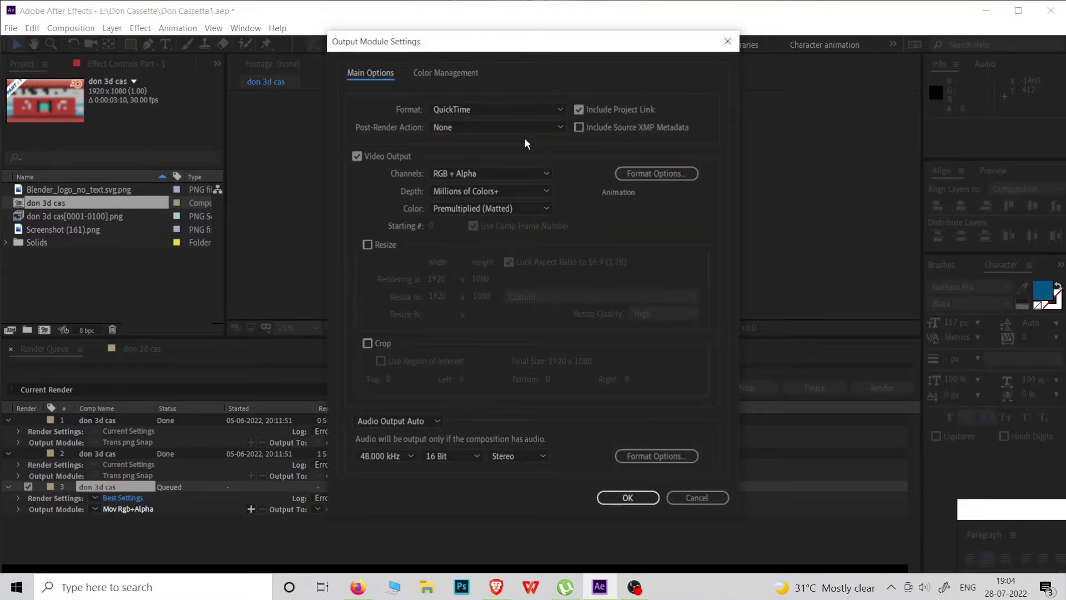
click(476, 110)
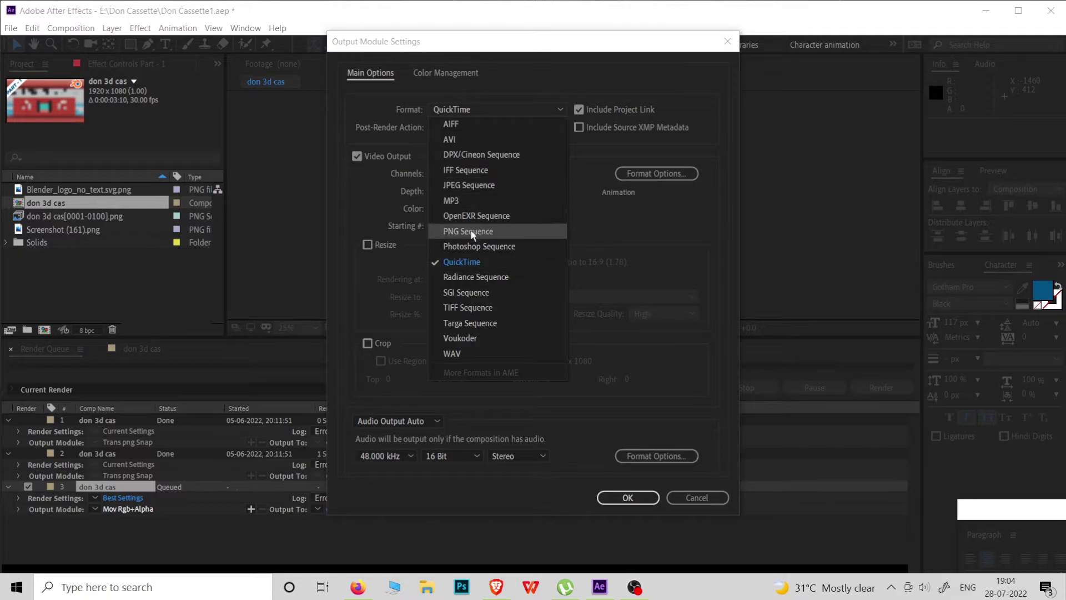
click(590, 159)
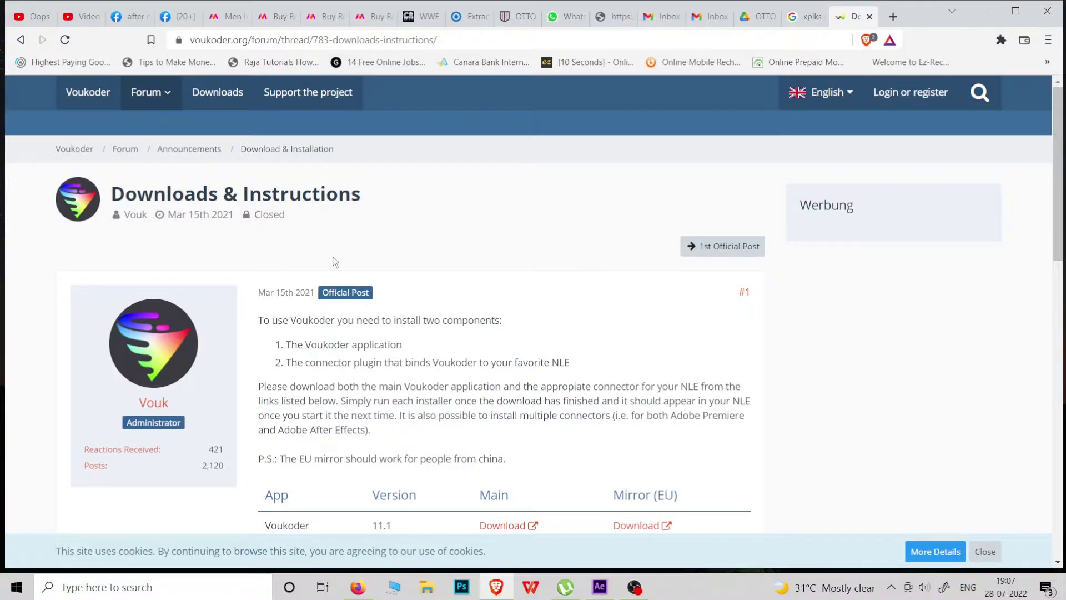
Step: Download the Voukoder 11.1 installer from the App table's Main Download link
scroll(497, 220, down, 4)
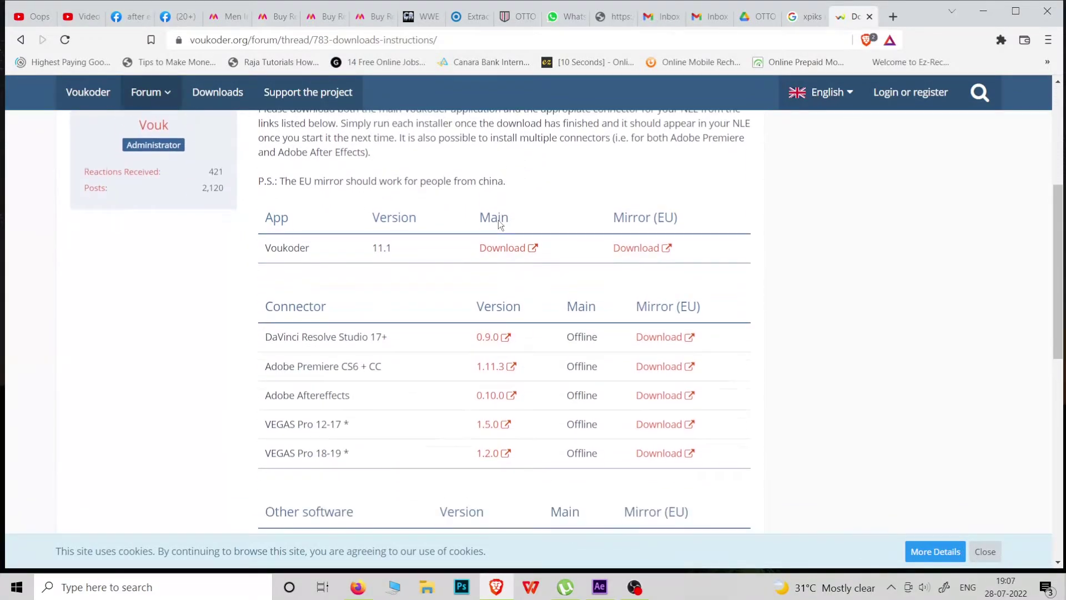
scroll(356, 318, up, 1)
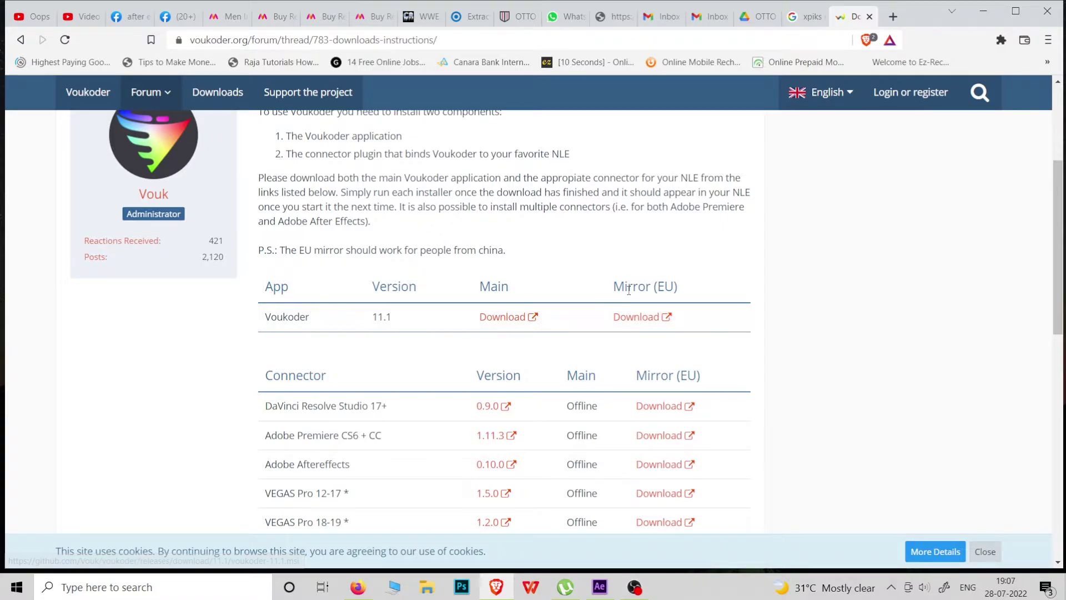
click(505, 321)
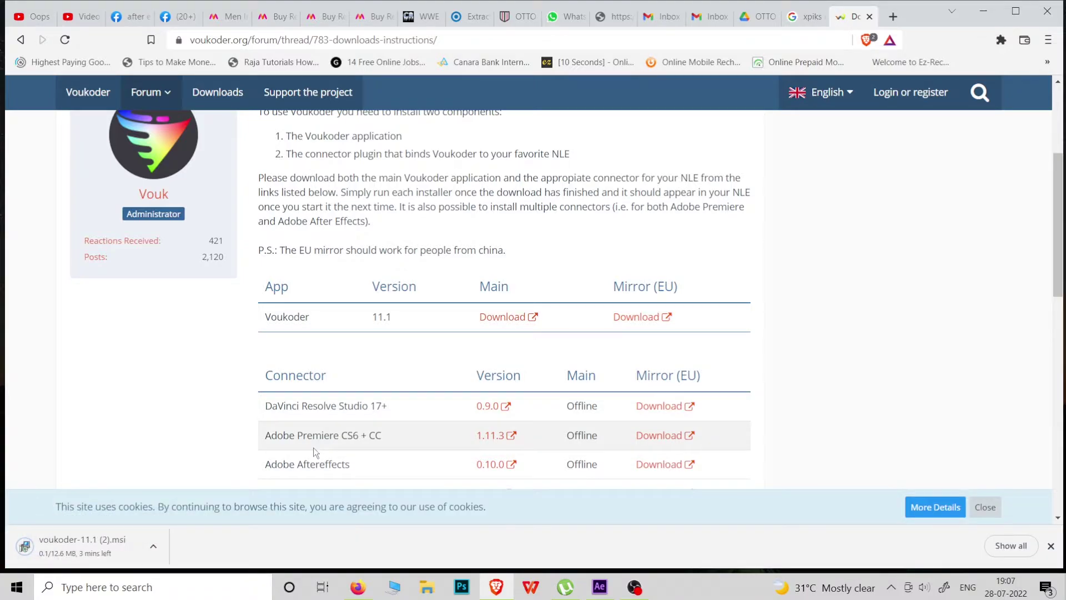
Step: Run the Voukoder 11.1 installer, then cancel and close the setup wizard
click(69, 547)
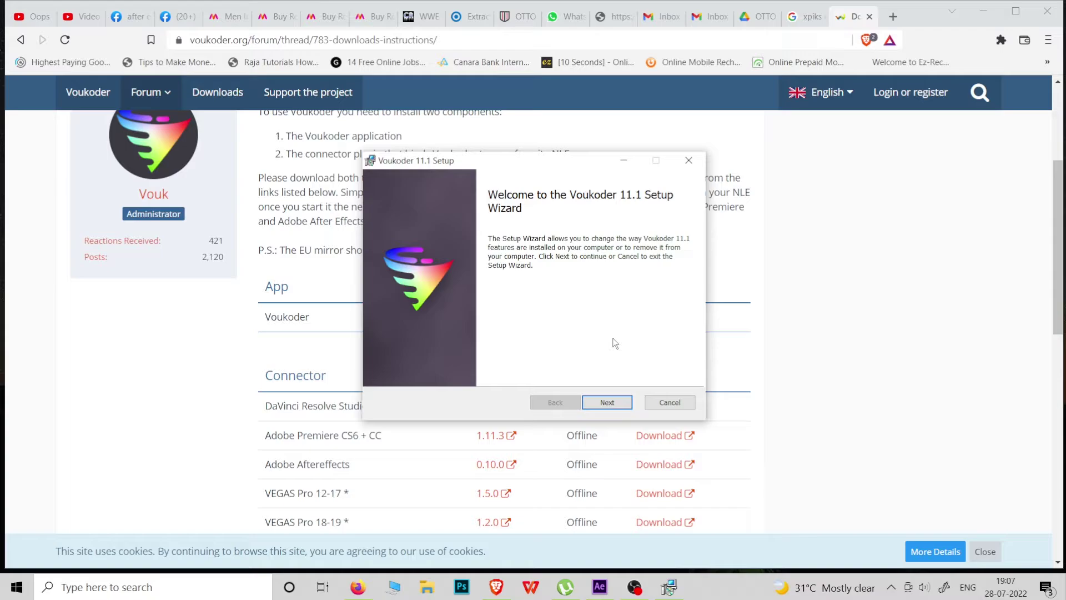
click(607, 405)
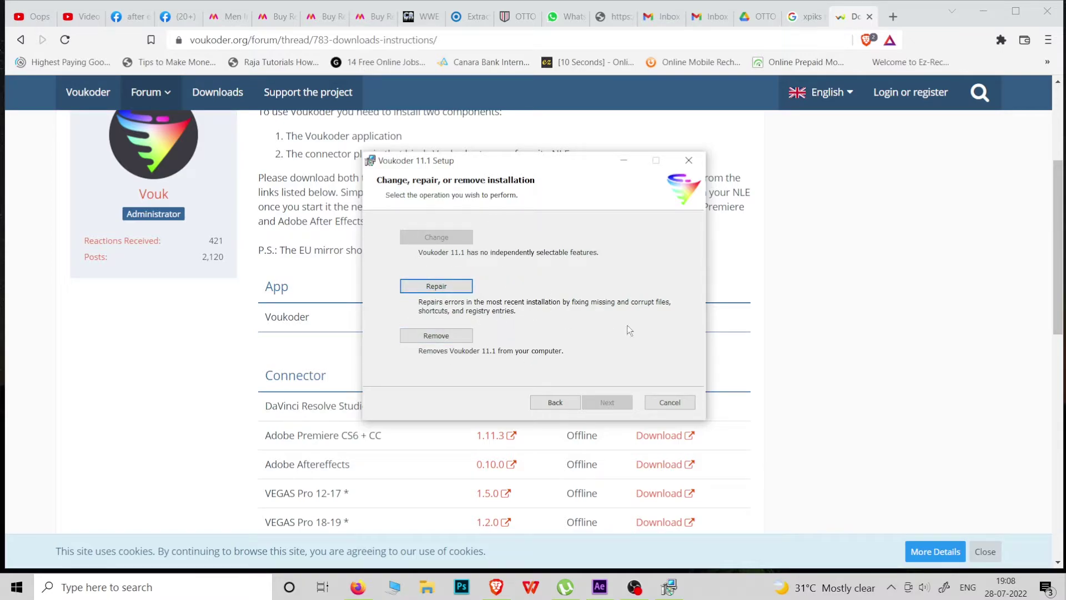
click(670, 402)
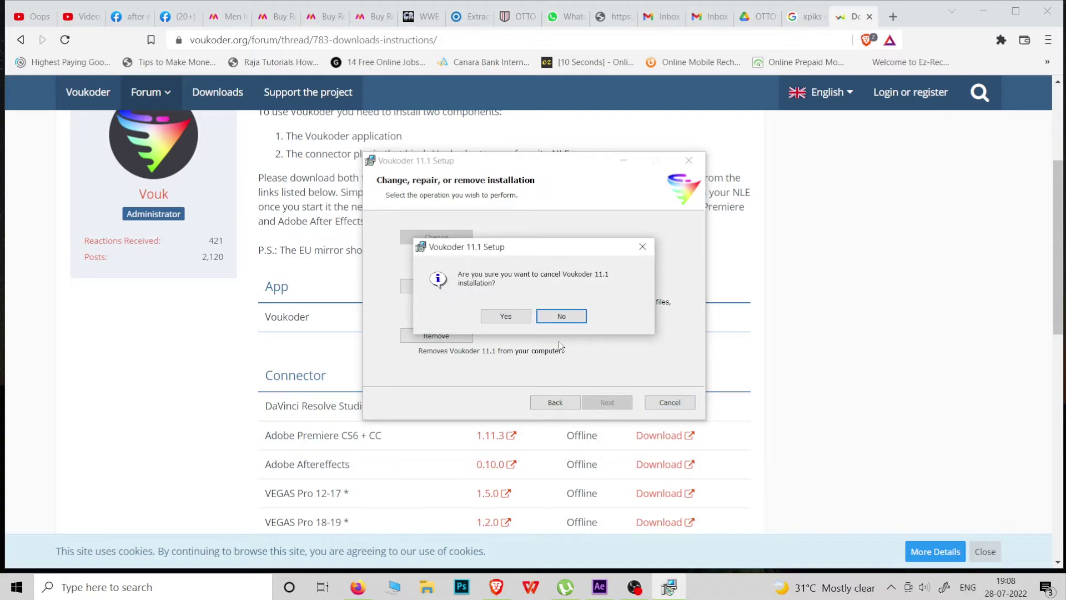
click(506, 316)
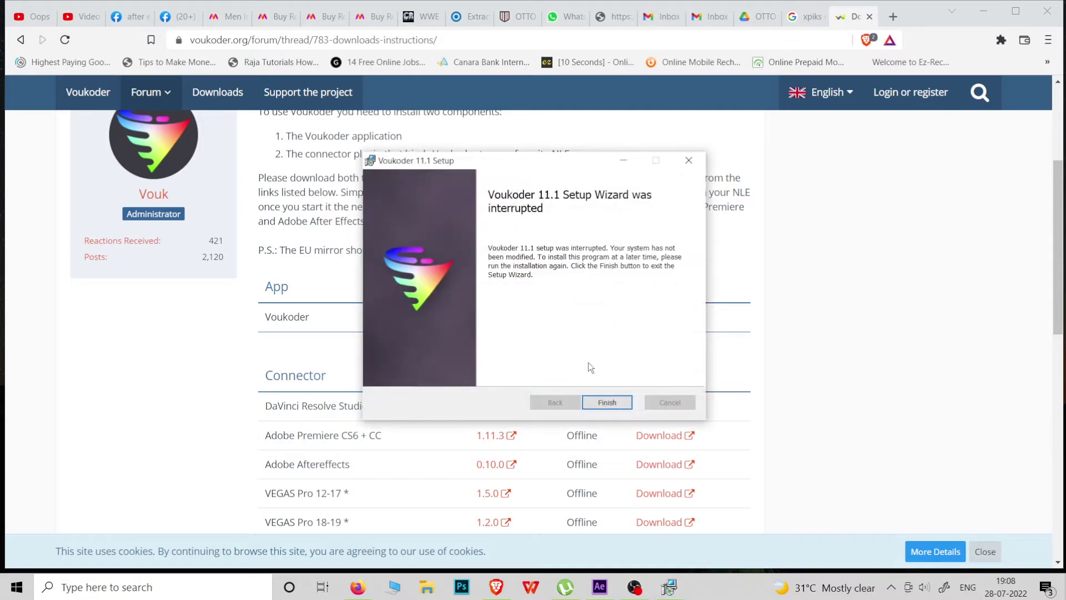
click(607, 402)
scroll(381, 348, down, 2)
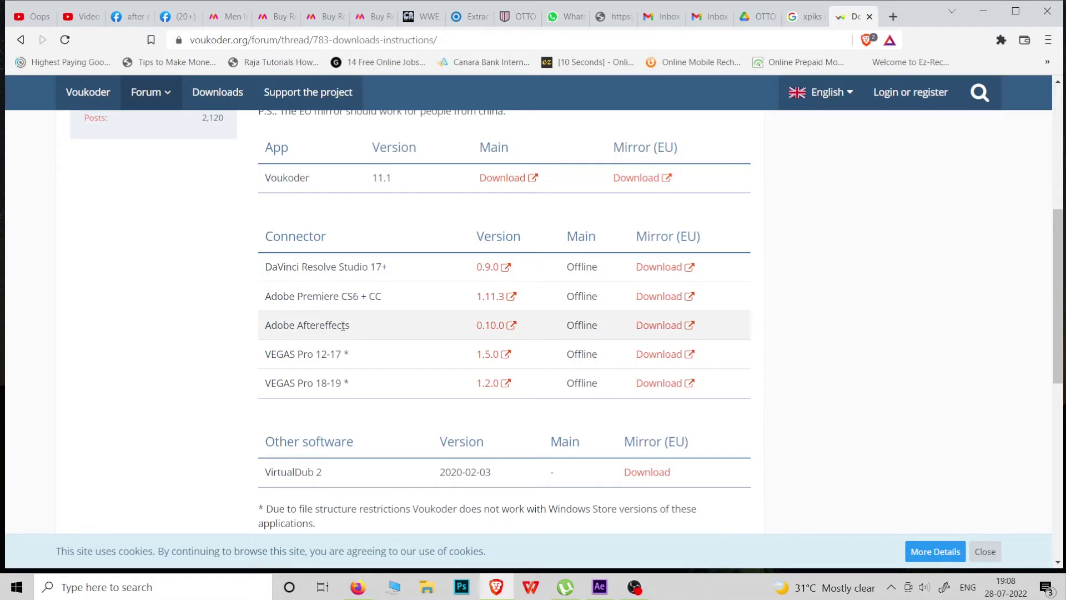
Step: Download the After Effects connector 0.10.0 installer from the Mirror (EU) link
click(657, 328)
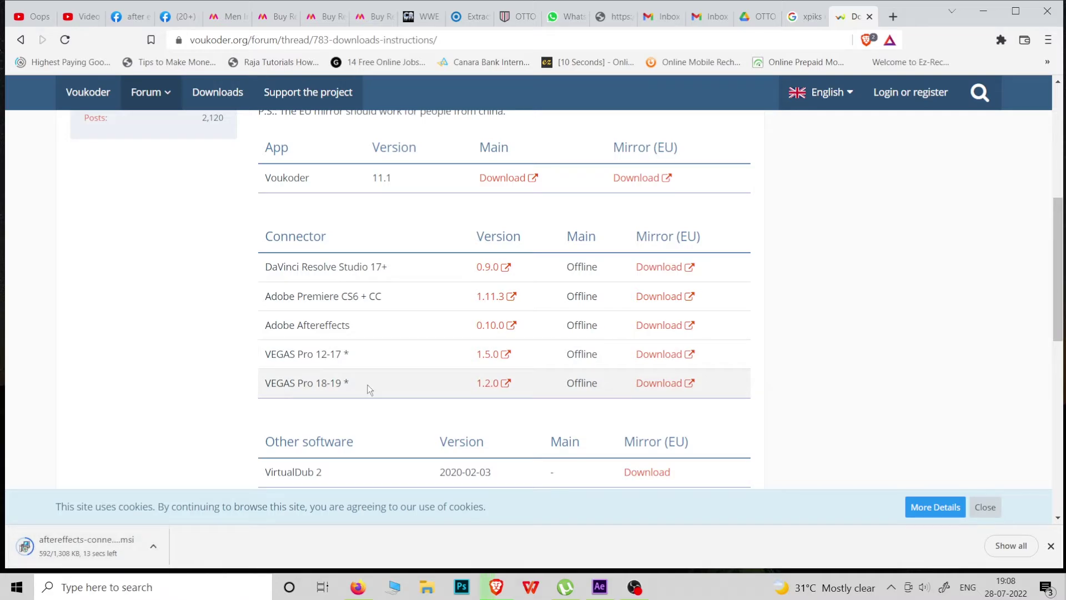
scroll(367, 385, up, 1)
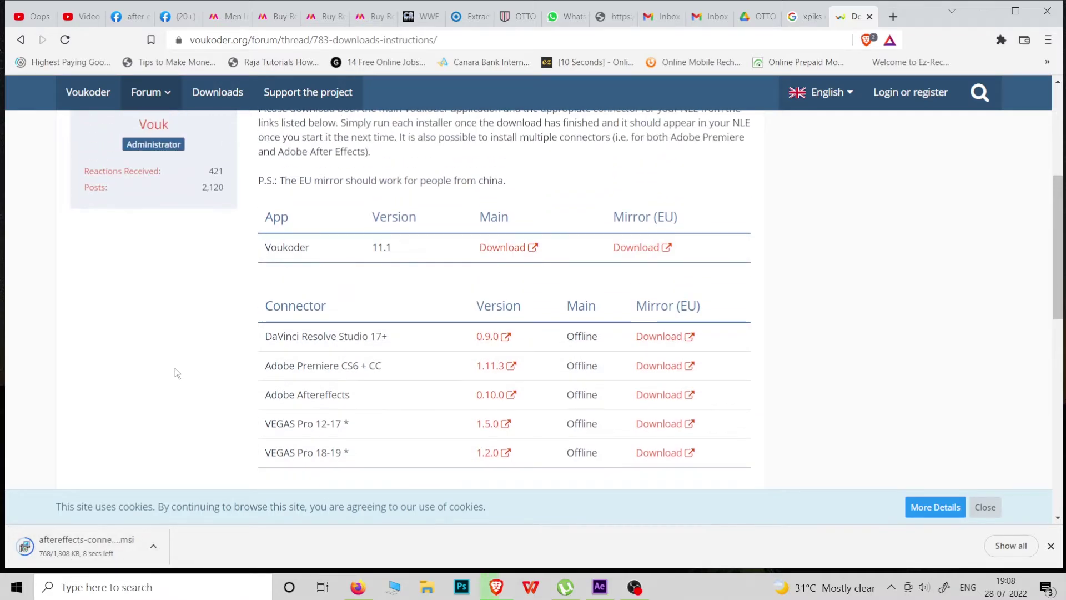
scroll(359, 336, down, 2)
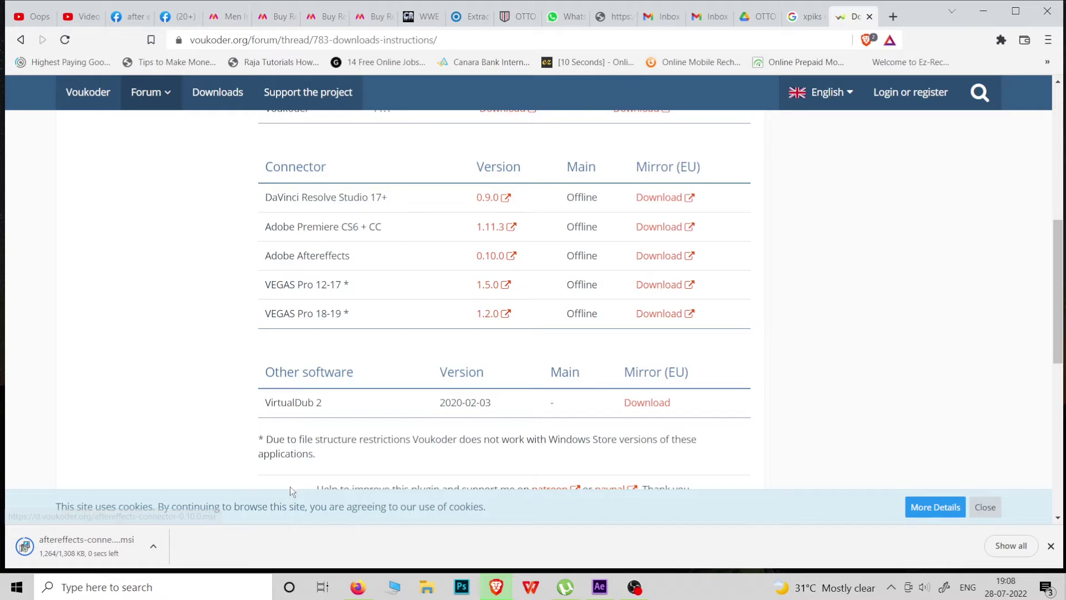
Step: Launch the After Effects connector installer, cancel and close it, then minimize the browser
click(74, 548)
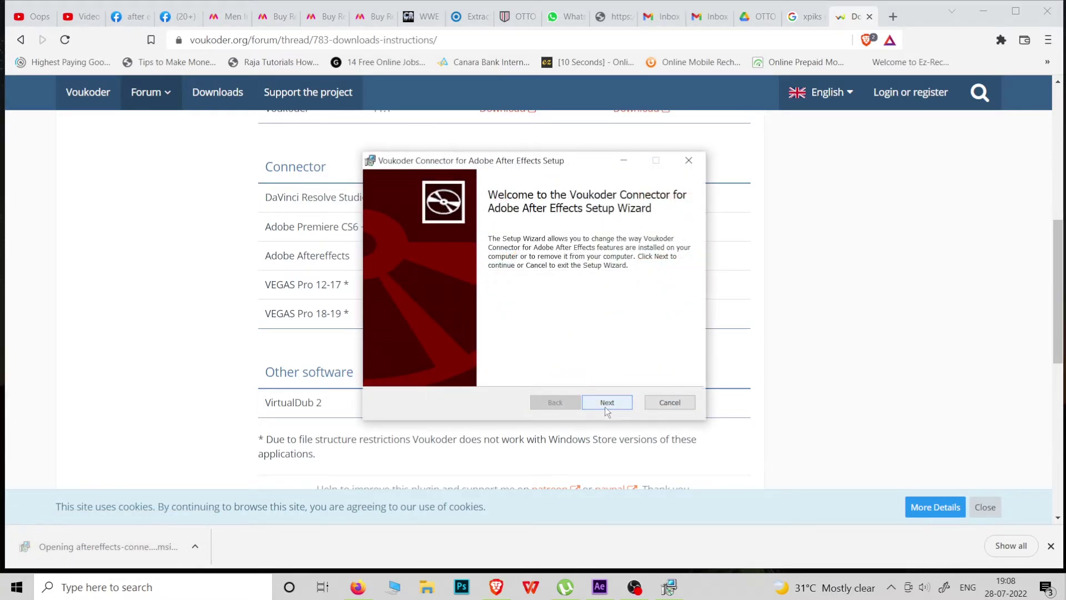
click(689, 160)
click(506, 316)
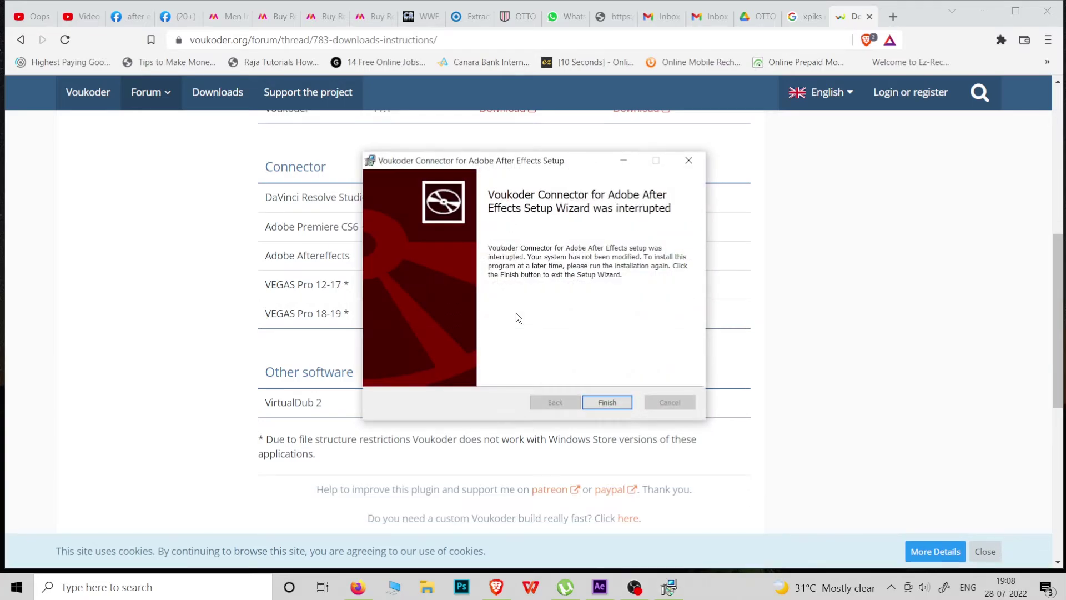
click(607, 402)
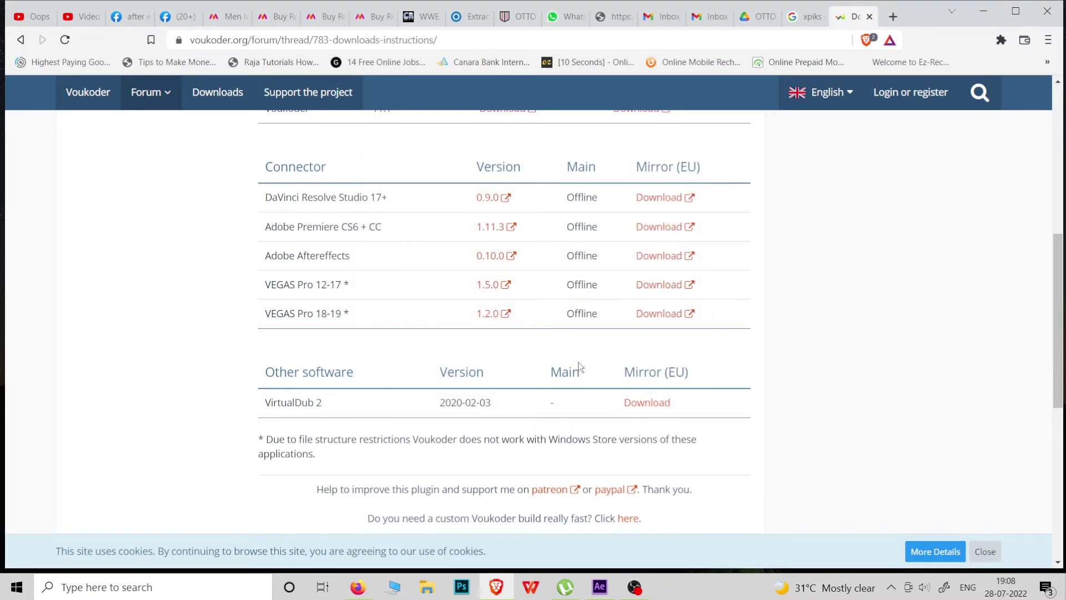
scroll(817, 250, up, 10)
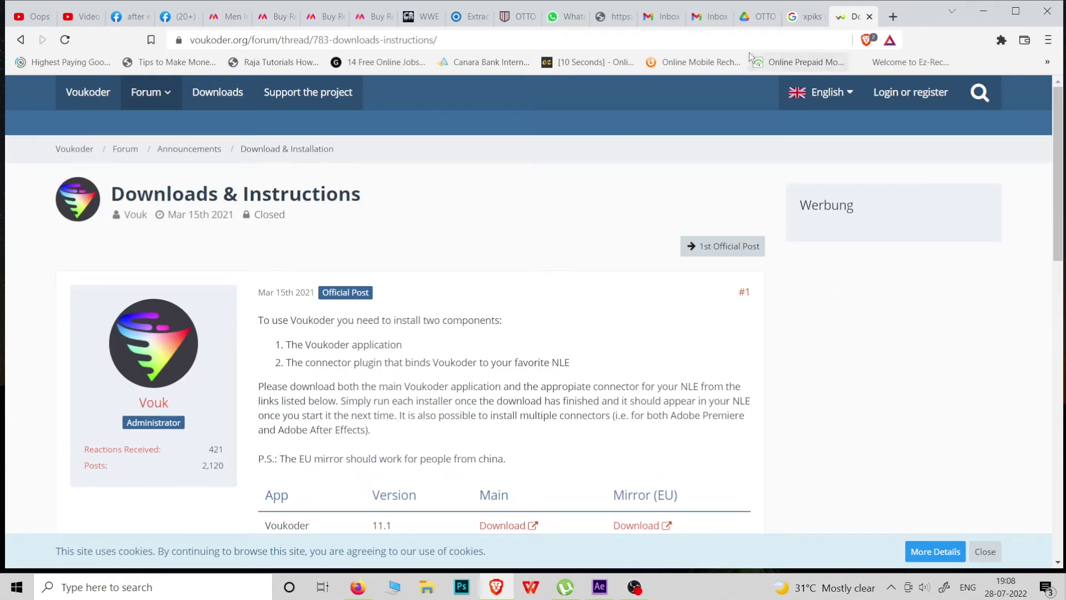
click(995, 20)
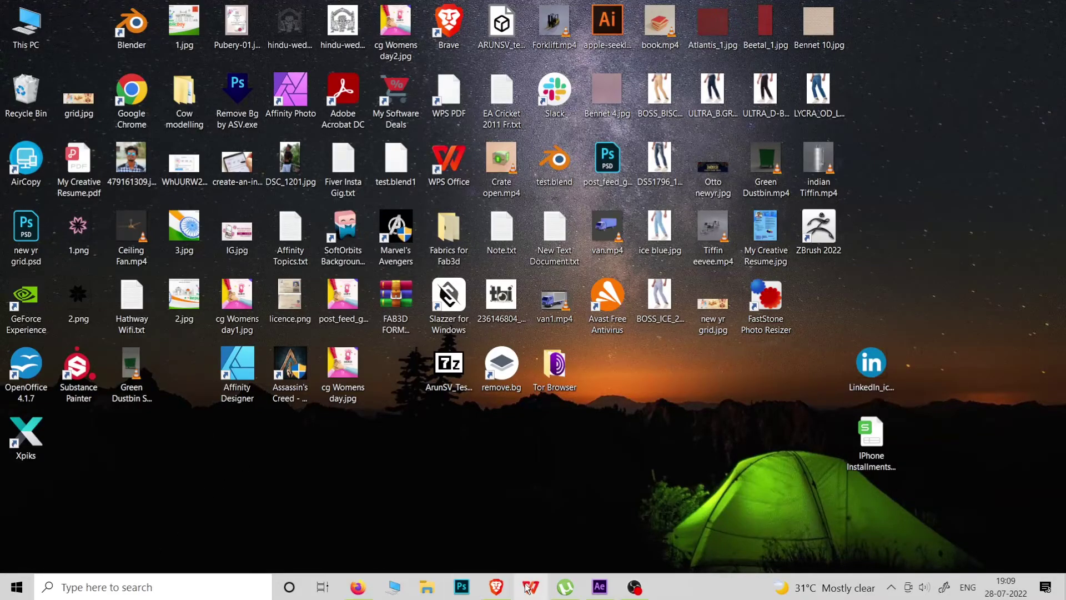
Step: Set render item 3's output format to Voukoder with H.264 (x264), writing don 3d cas.mp4
click(602, 584)
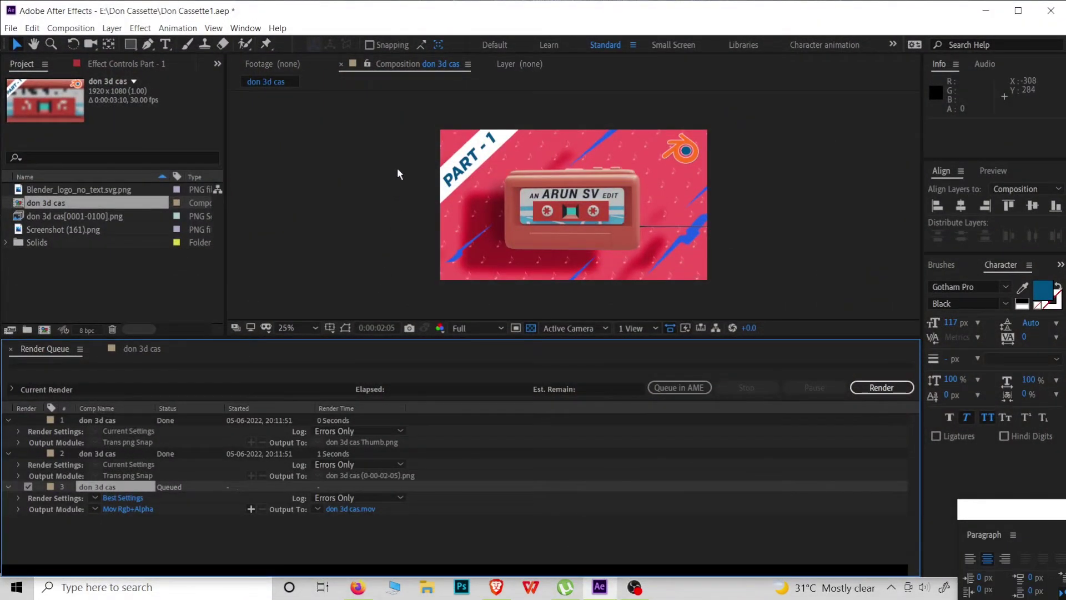
click(129, 509)
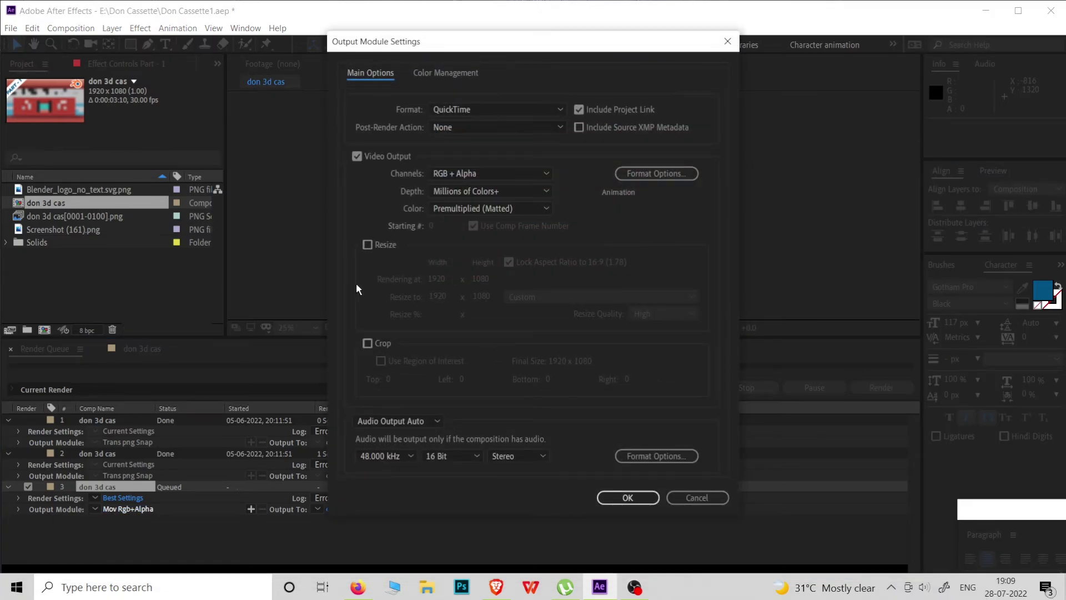
click(464, 112)
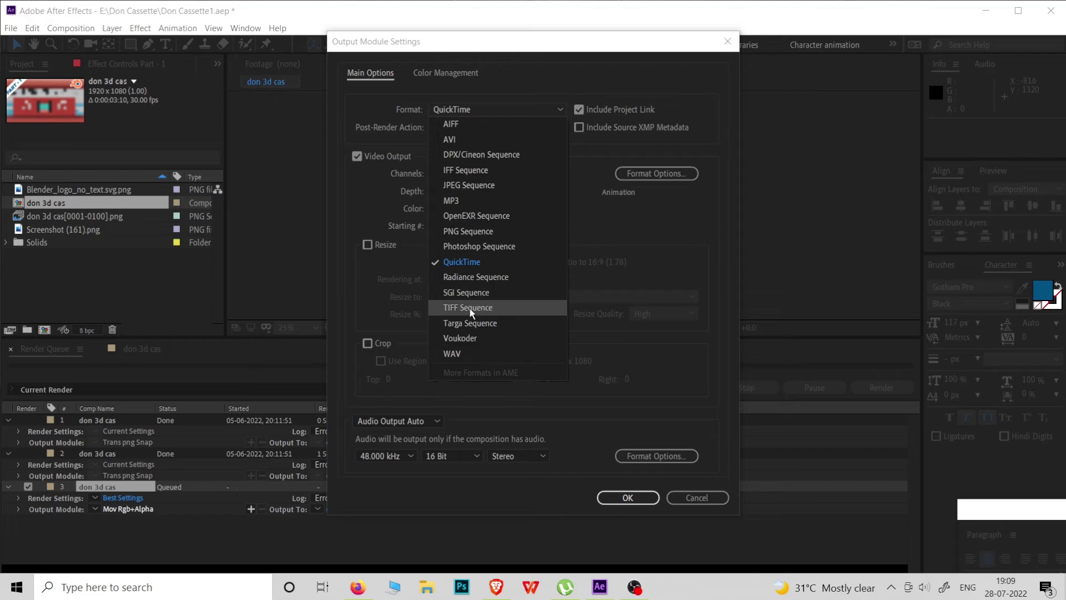
click(461, 338)
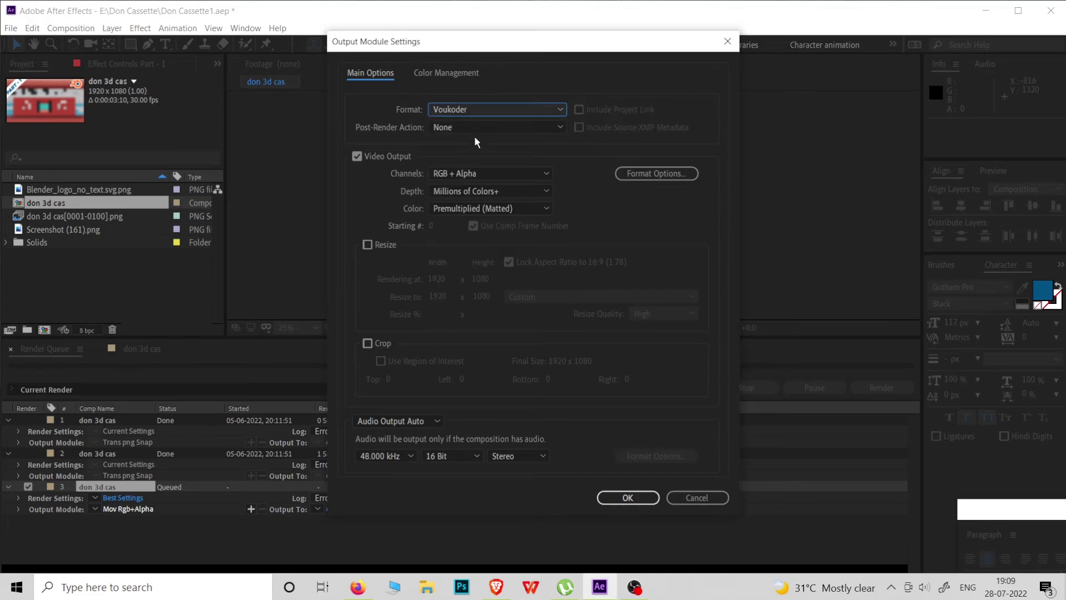
click(643, 169)
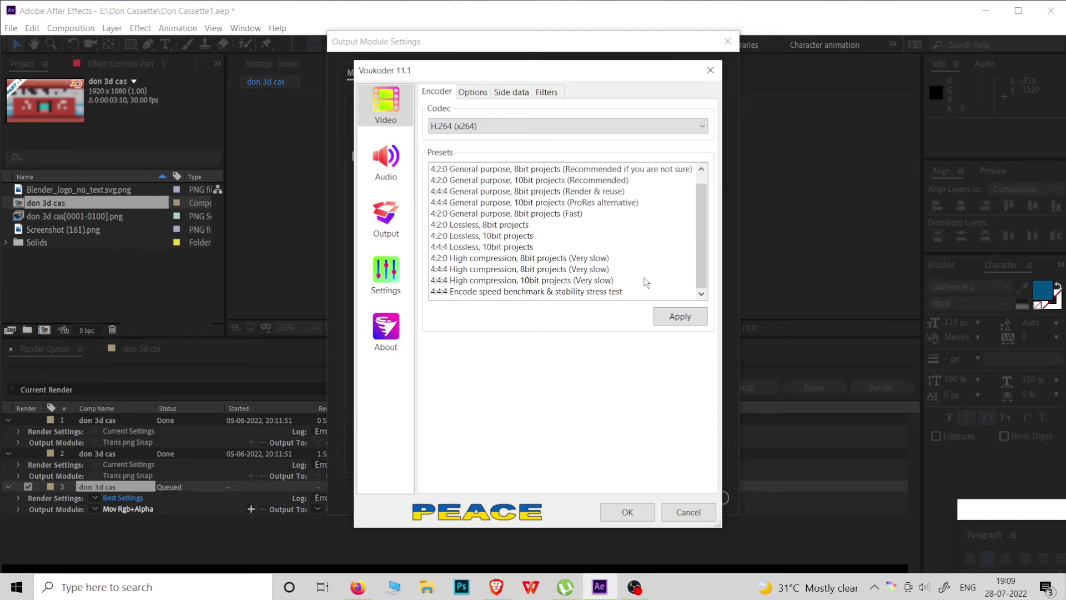
click(615, 511)
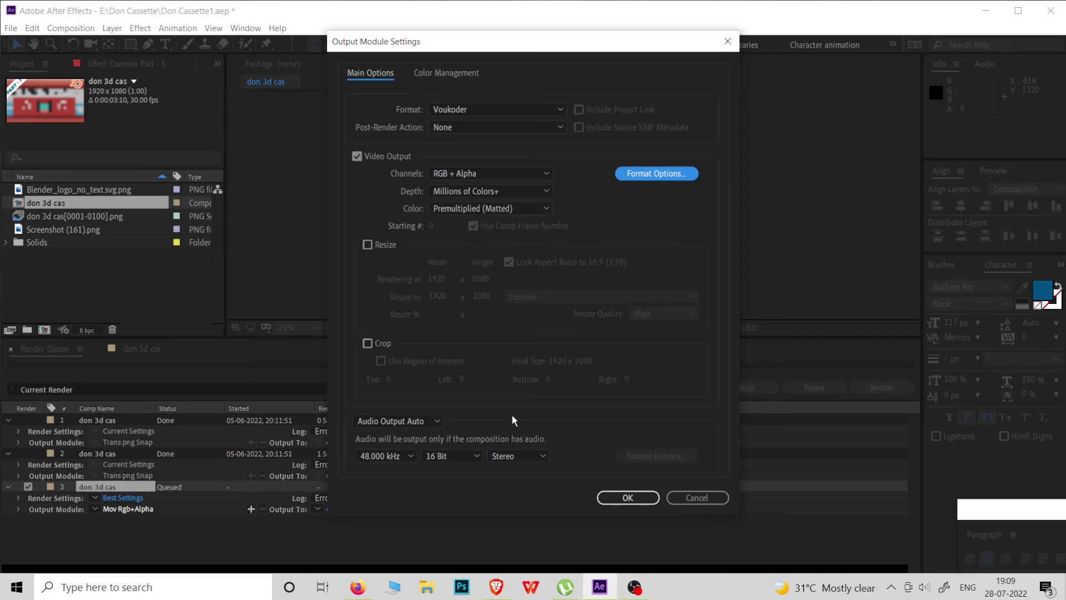
click(622, 500)
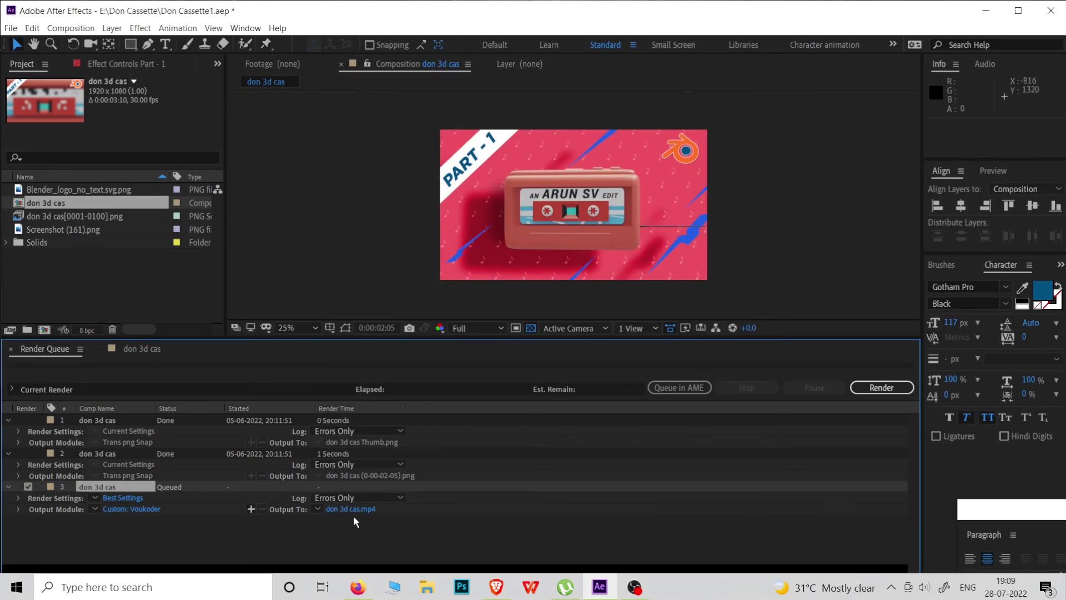